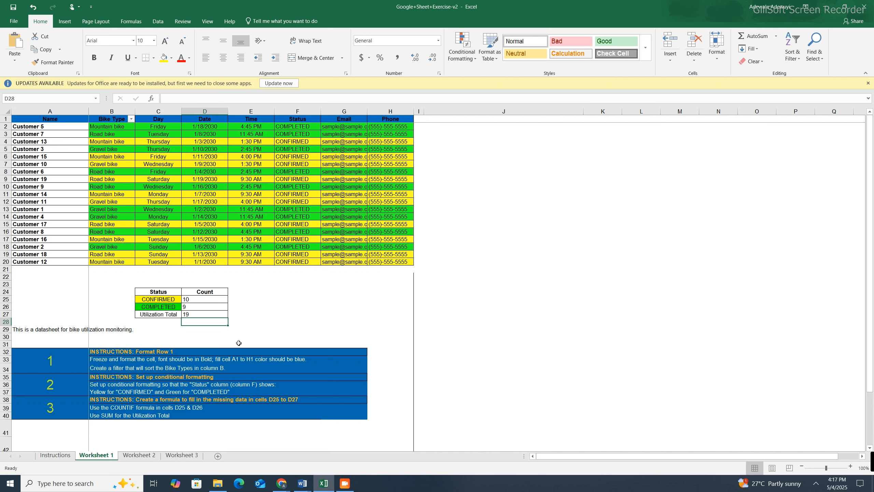
- Try to create a PivotTable on a new worksheet from Table A in Worksheet 2, range F3:J14
left_click(139, 455)
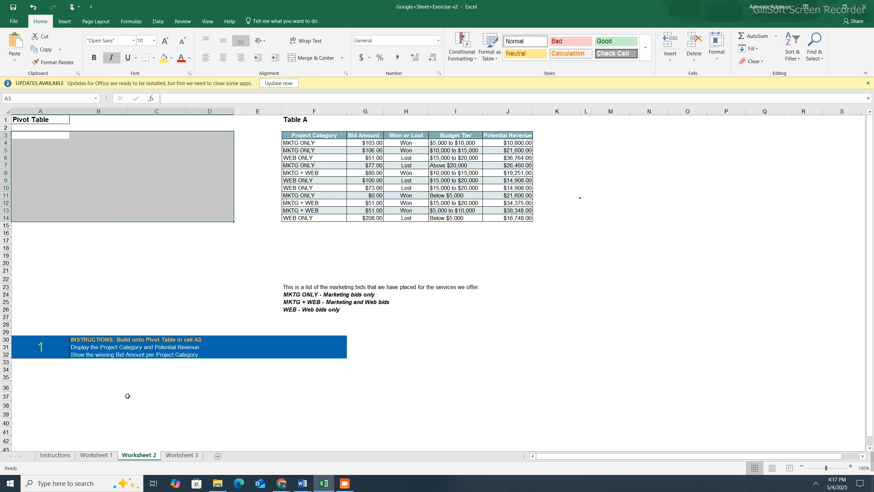
left_click(99, 345)
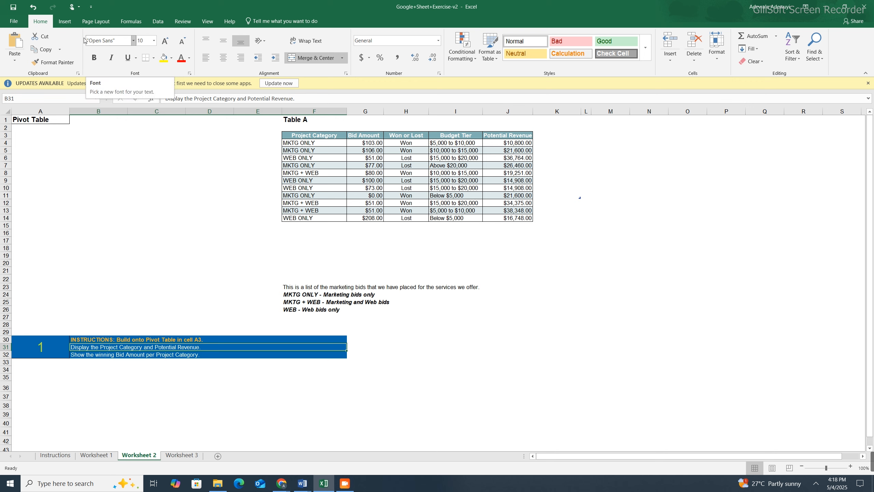
left_click(63, 26)
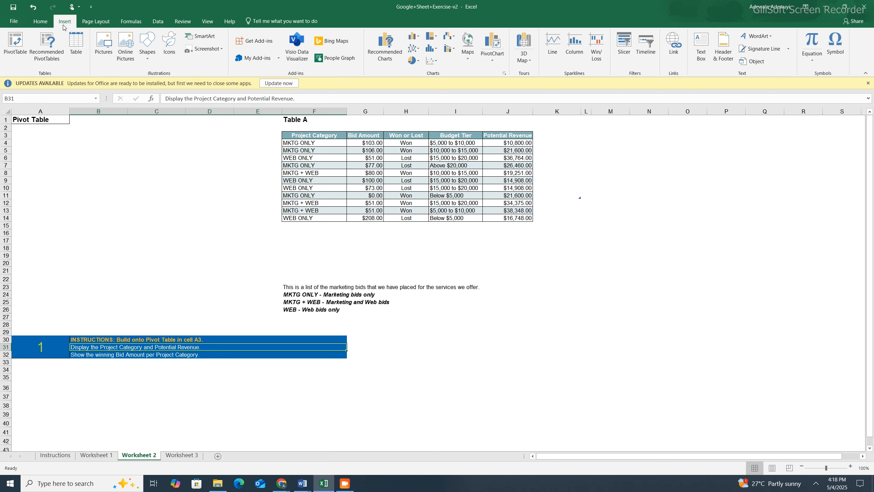
left_click(9, 61)
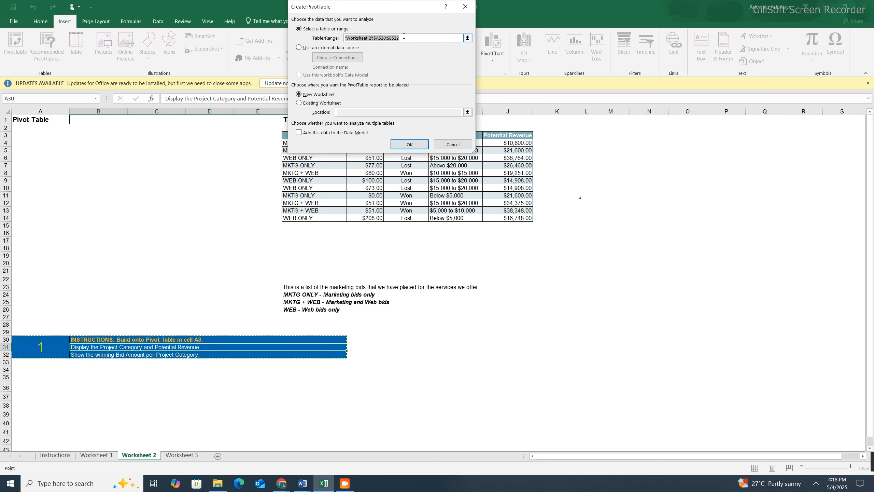
left_click_drag(381, 7, 193, 21)
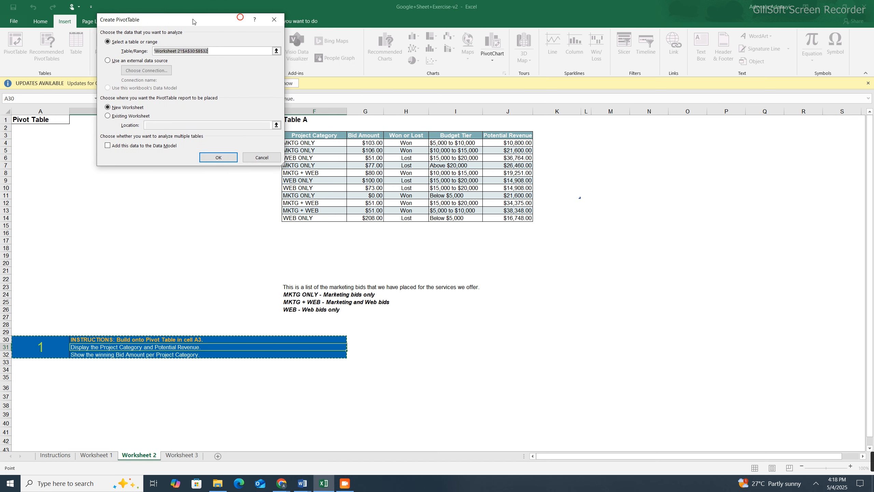
left_click_drag(308, 135, 522, 217)
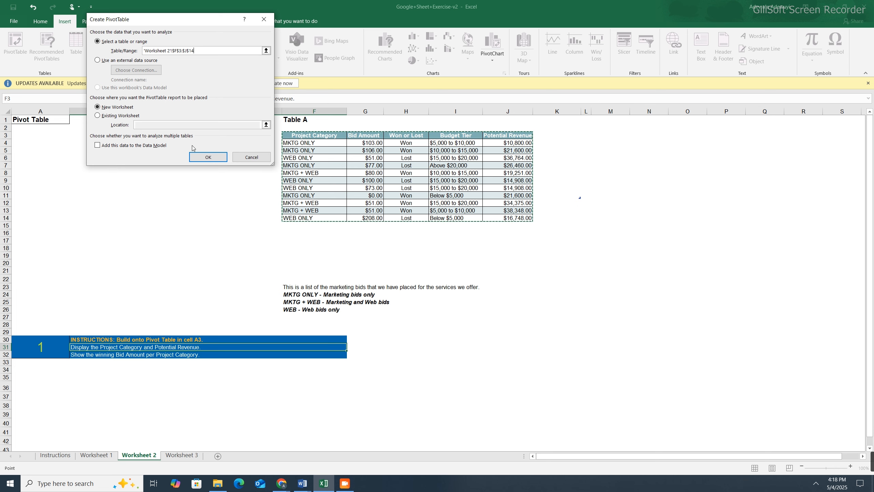
left_click(201, 156)
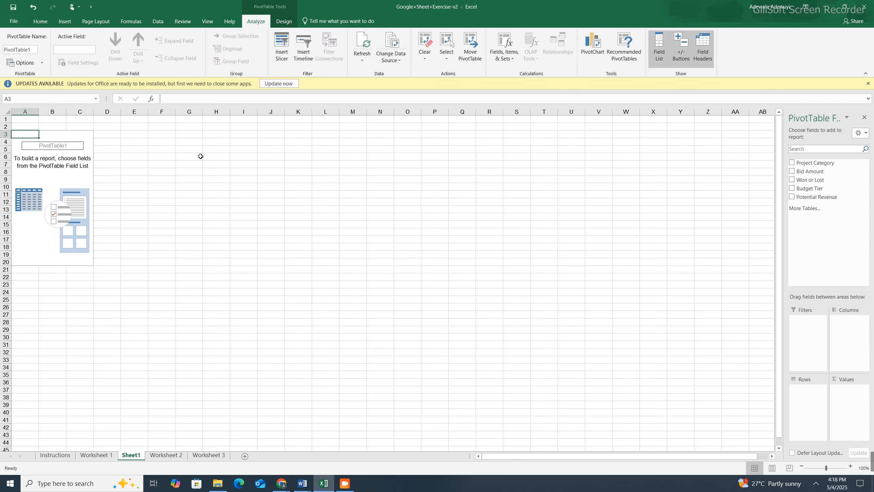
key("ctrl+z")
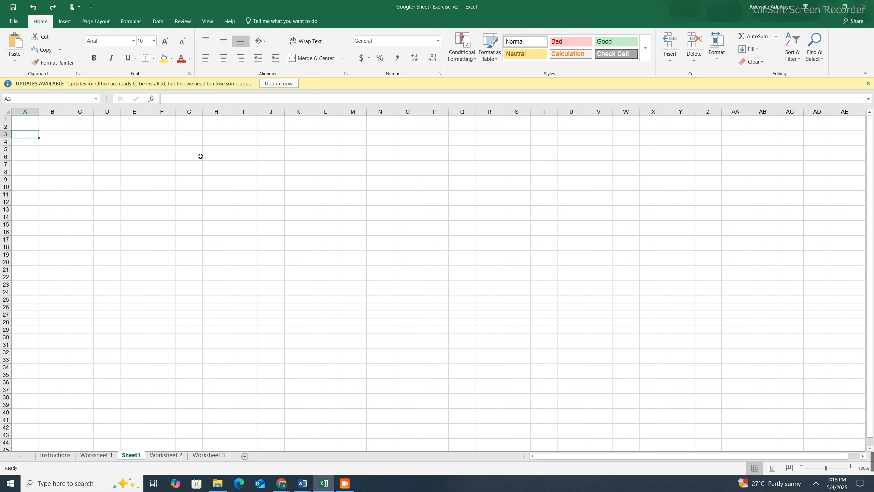
- Create a PivotTable from Table A, range F3:J14 on Worksheet 2, placing it at cell A3 of that existing worksheet
left_click(165, 455)
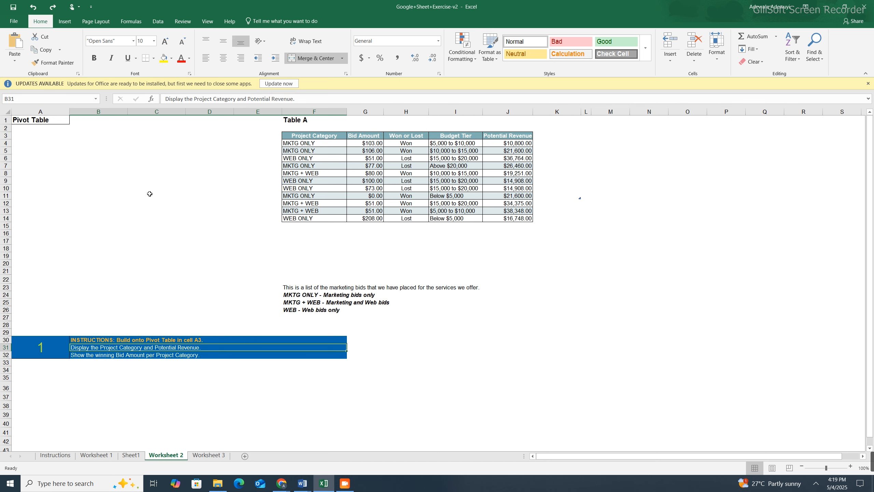
left_click(64, 22)
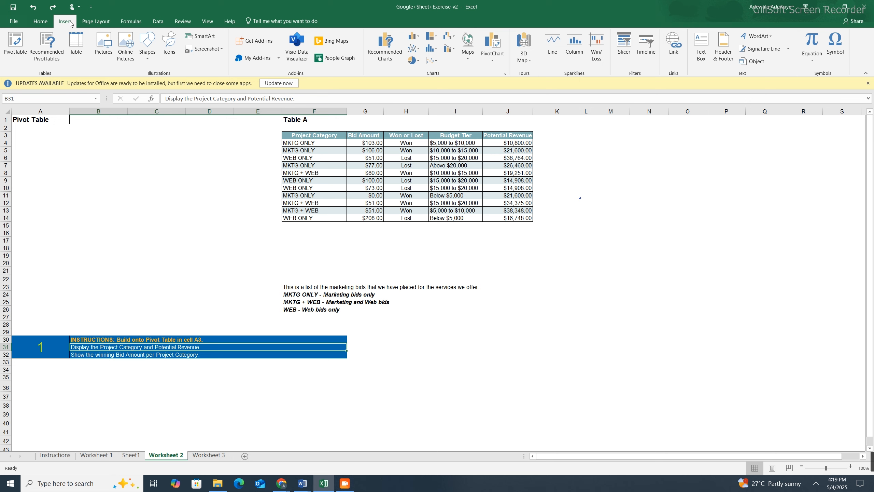
left_click(11, 51)
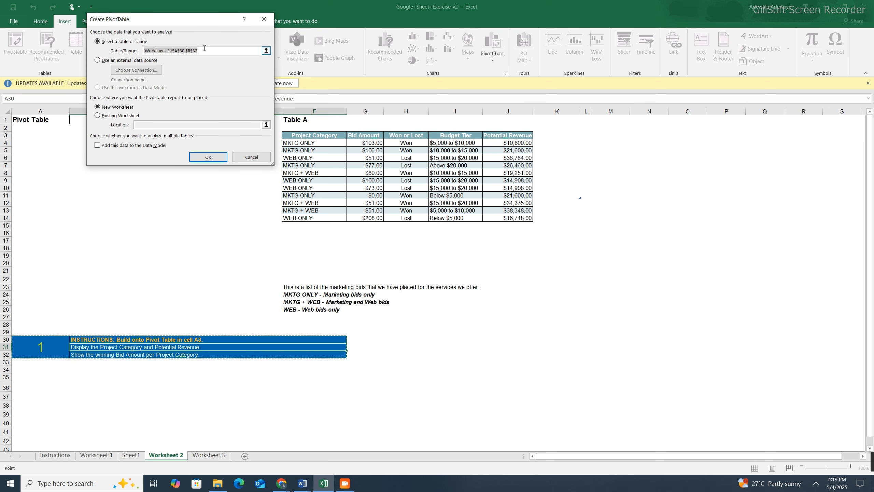
left_click(207, 50)
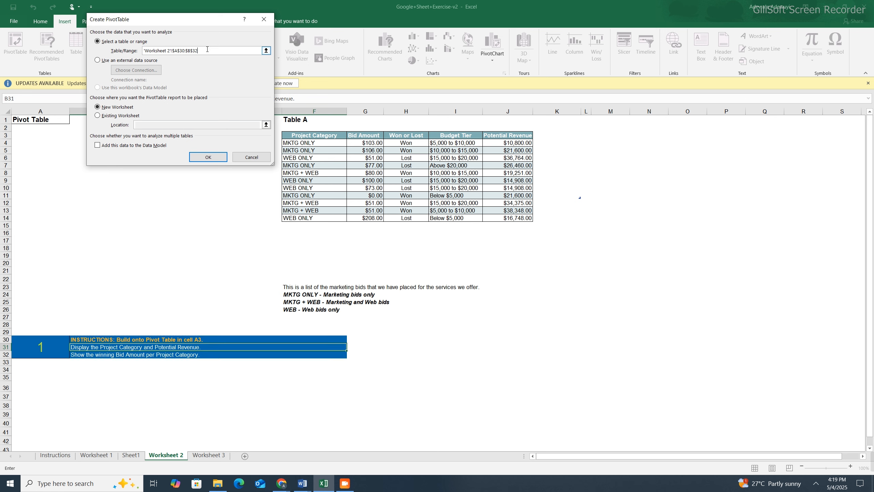
left_click_drag(296, 134, 509, 218)
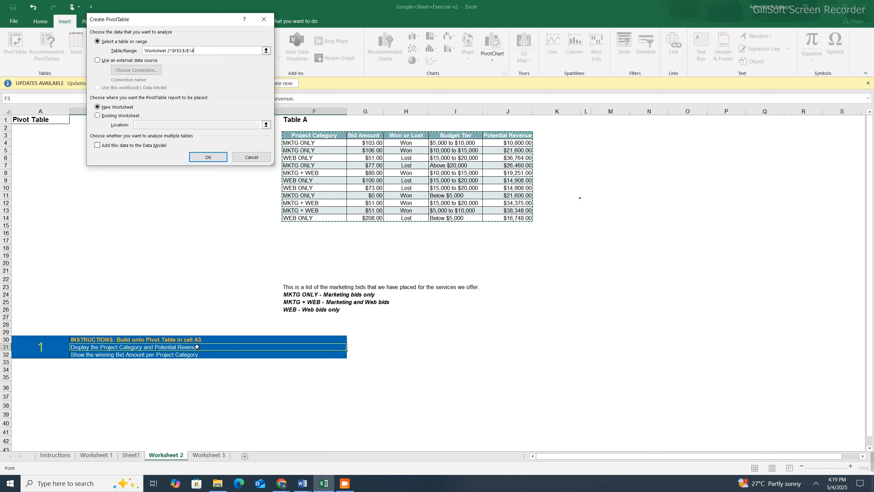
left_click(97, 116)
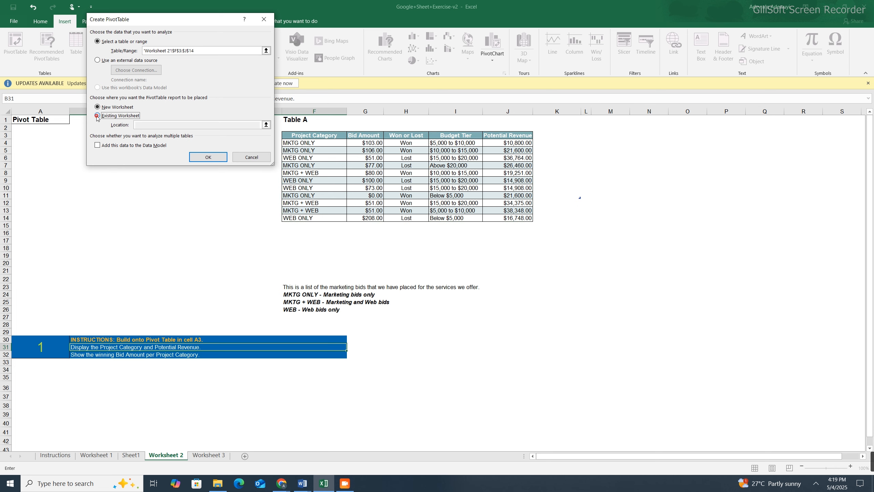
left_click(144, 125)
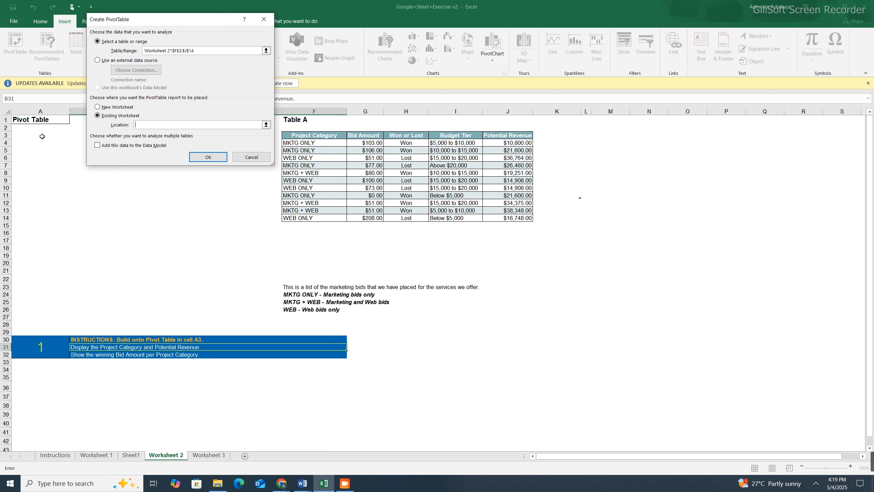
left_click(31, 135)
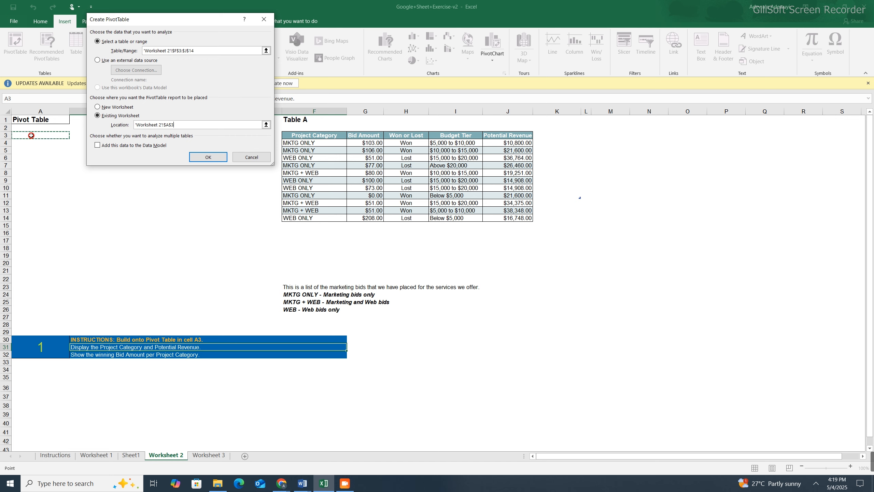
left_click(209, 157)
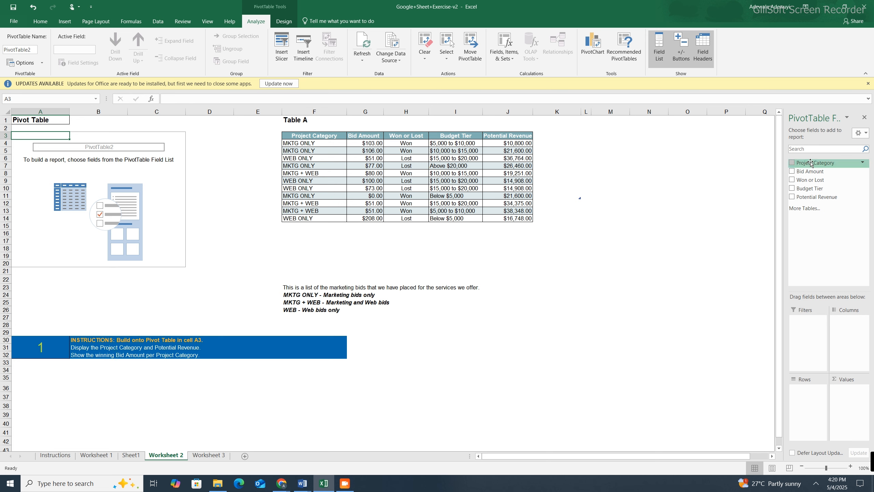
- Set Project Category as the PivotTable rows and summarize Potential Revenue as its values
left_click_drag(811, 163, 807, 393)
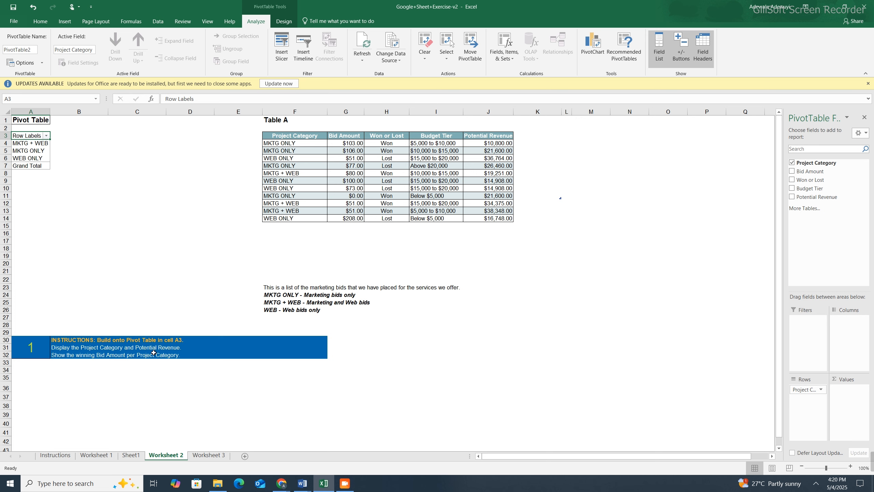
left_click_drag(812, 197, 847, 393)
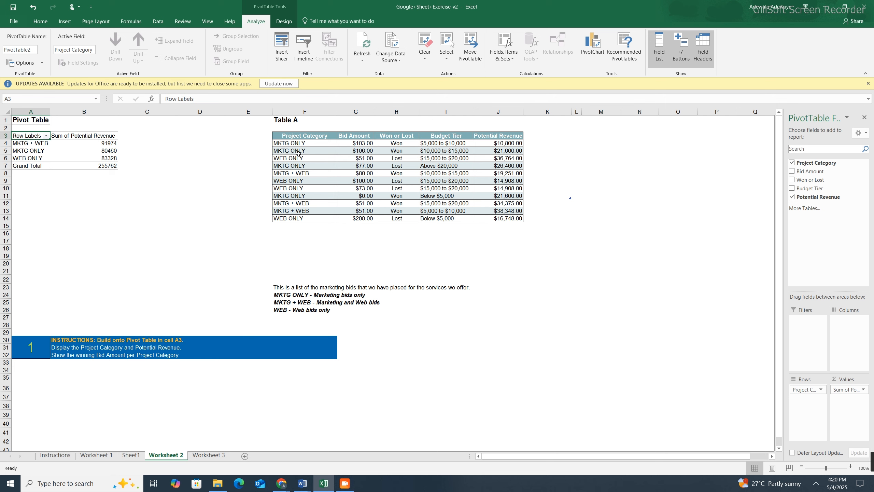
- Examine the MKTG + WEB entries in Table A and the filter options for the PivotTable's row labels
left_click(300, 172)
left_click(299, 202)
left_click(298, 211)
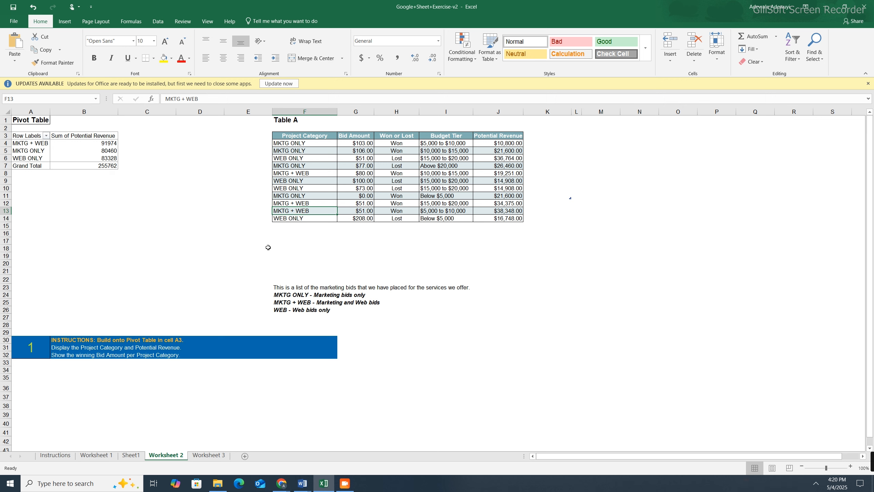
left_click(29, 136)
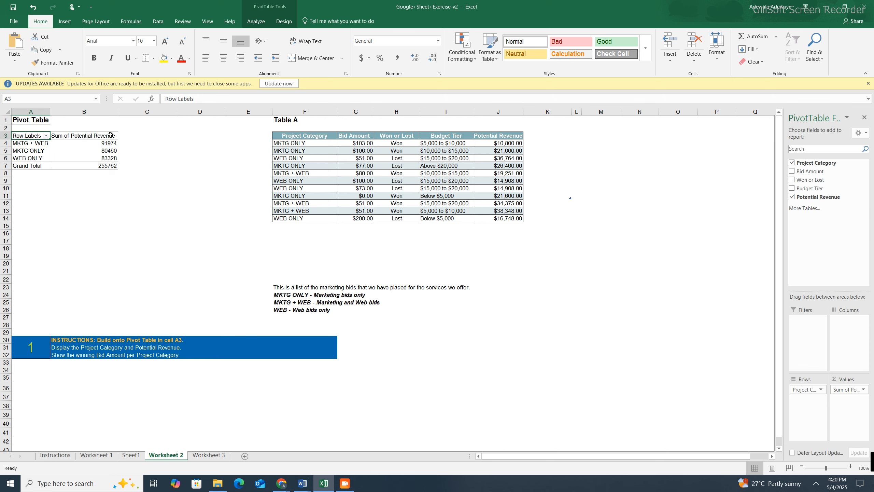
left_click(291, 244)
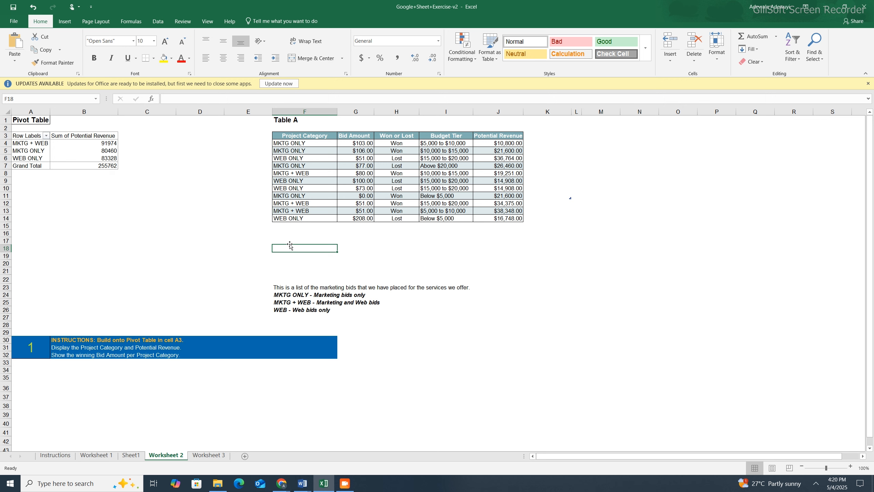
left_click(21, 135)
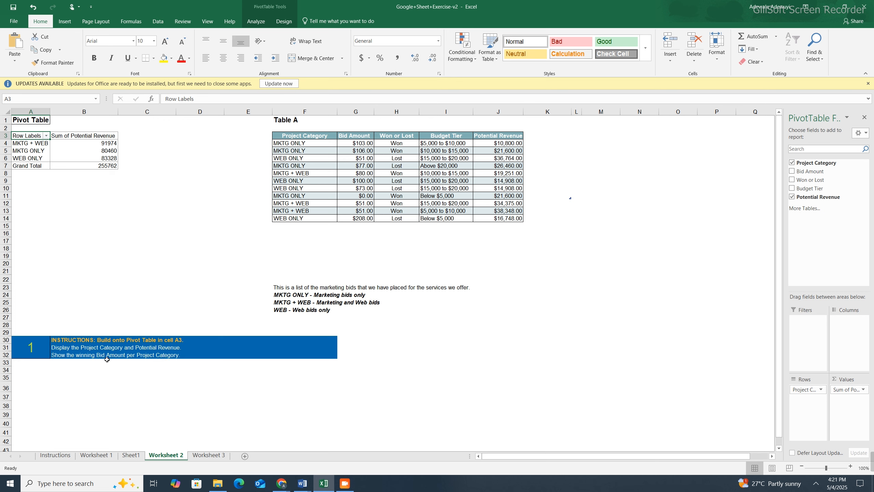
left_click(46, 136)
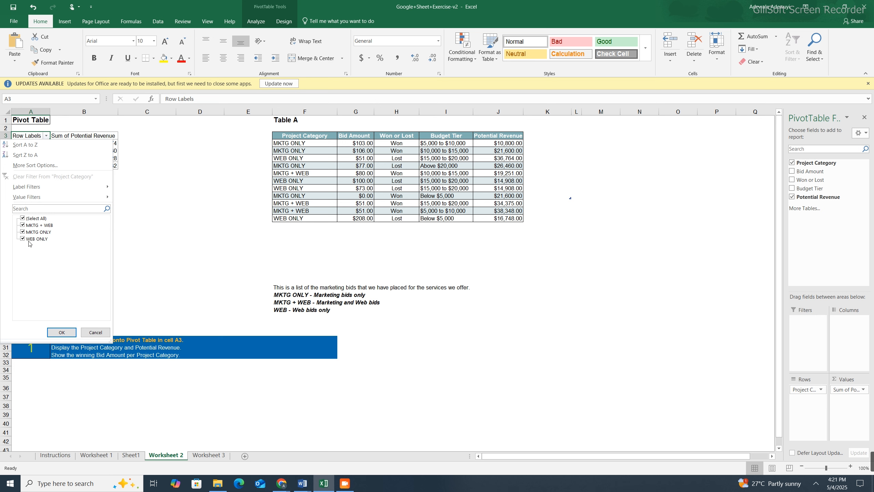
left_click(59, 331)
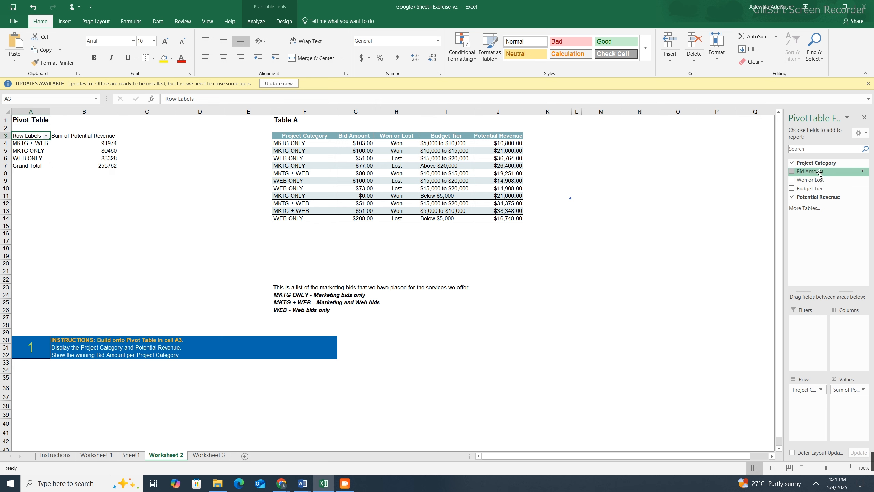
- Add Bid Amount to the PivotTable values and Won or Lost as its report filter, replacing the data already in the sheet
mouse_move(819, 174)
left_mouse_down()
mouse_move(849, 316)
mouse_move(857, 408)
left_mouse_up()
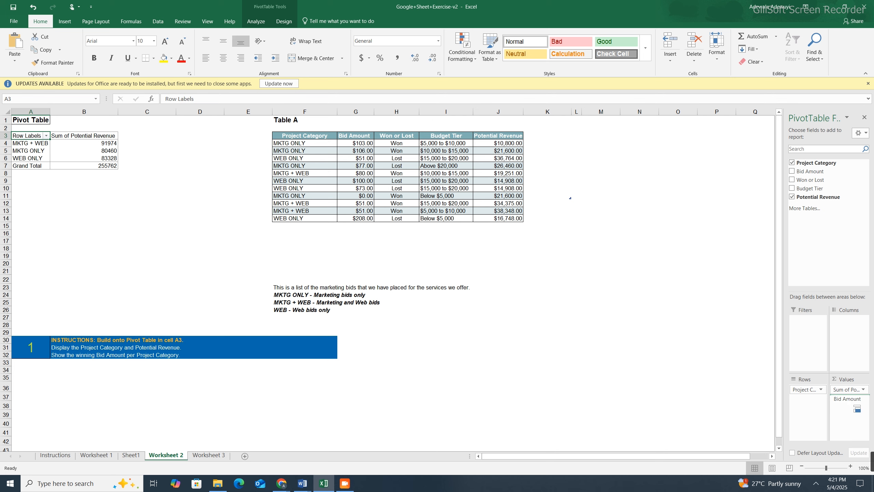
left_click_drag(857, 408, 857, 408)
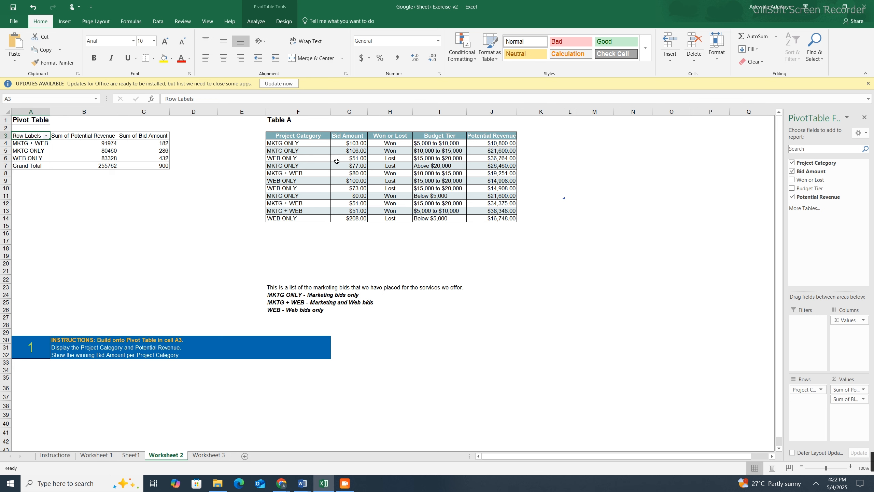
left_click(864, 321)
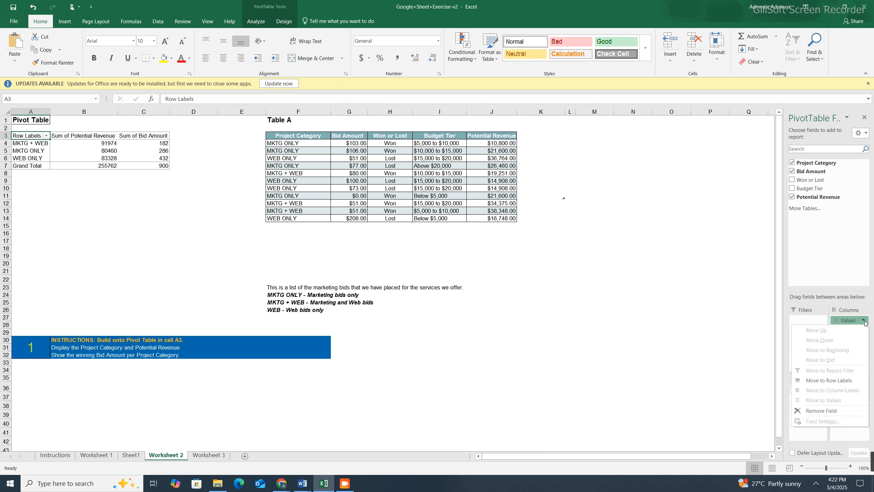
left_click(865, 321)
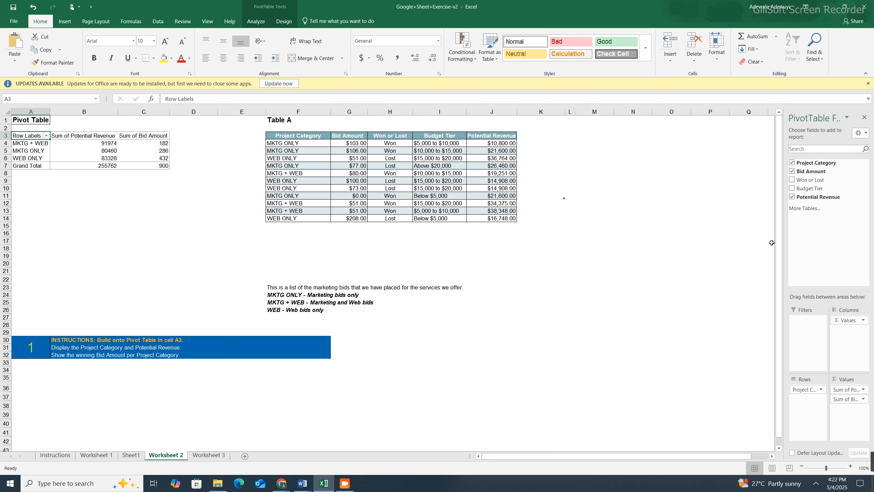
left_click_drag(831, 179, 809, 324)
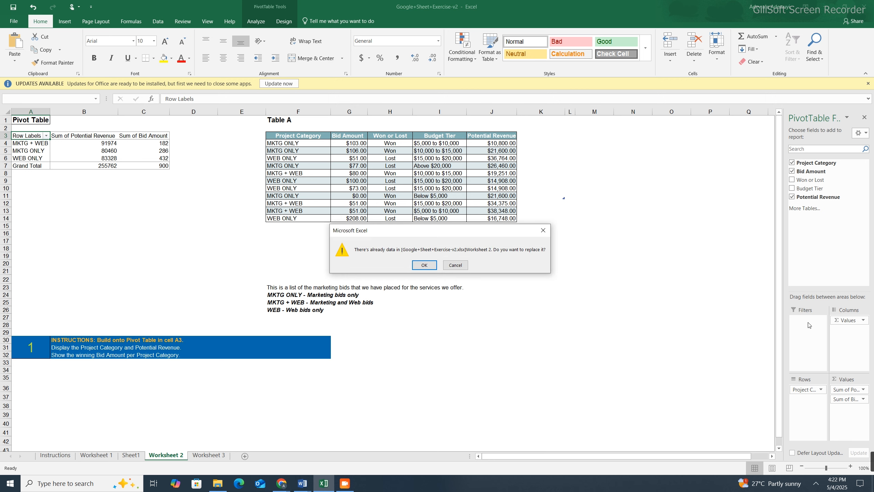
left_click(422, 264)
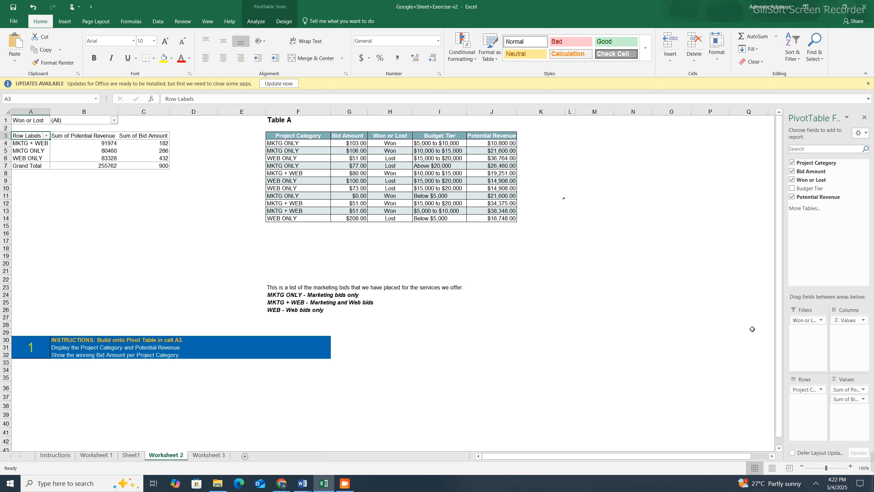
- Change the Bid Amount value field to be summarized by Max
left_click(863, 399)
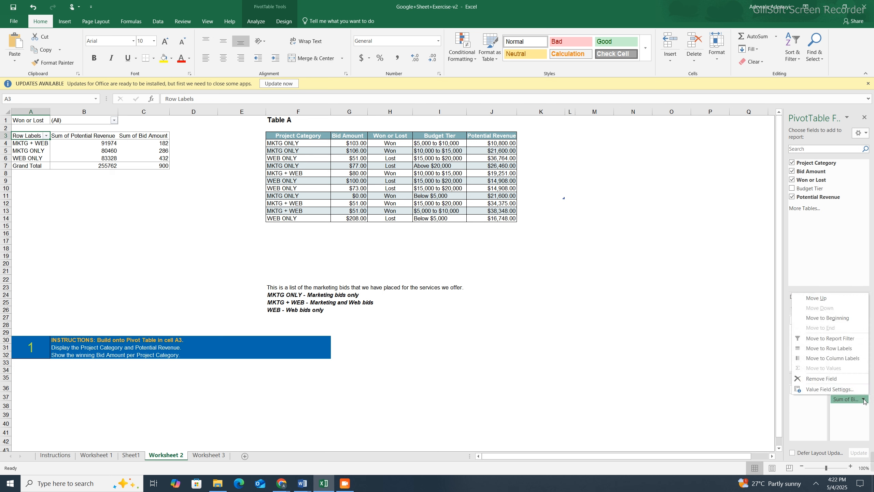
left_click(819, 392)
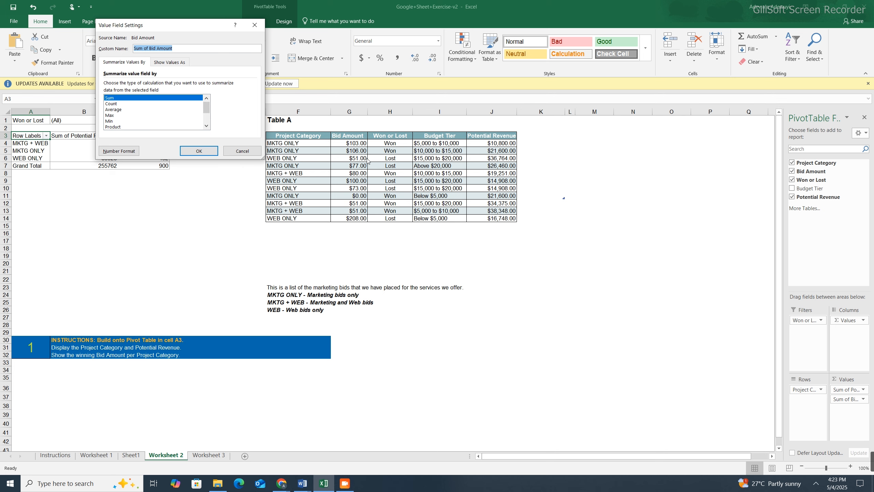
left_click_drag(178, 25, 686, 62)
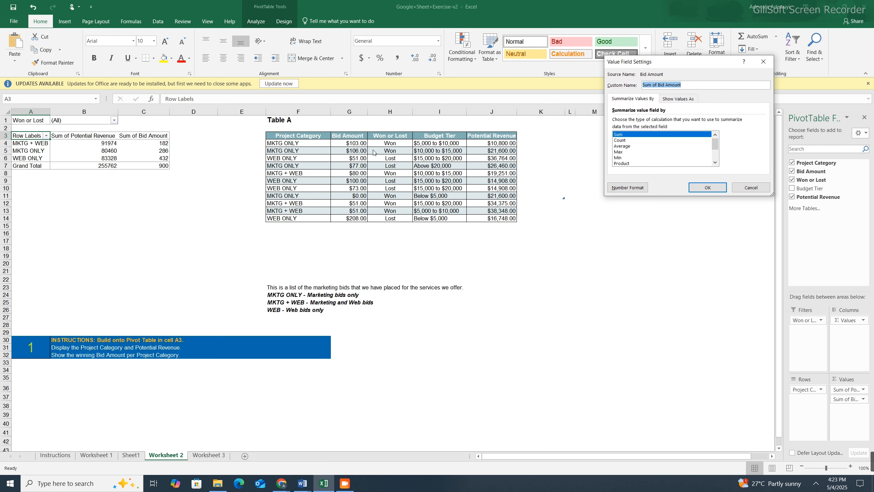
left_click(624, 153)
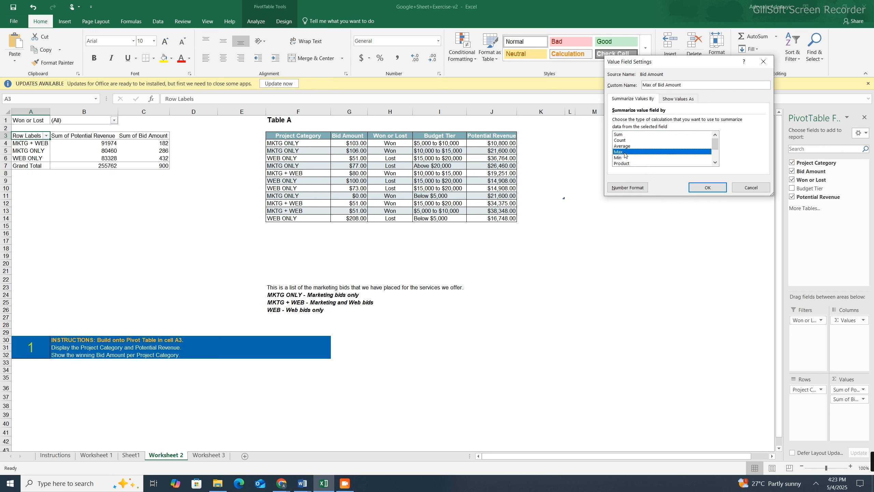
left_click(706, 187)
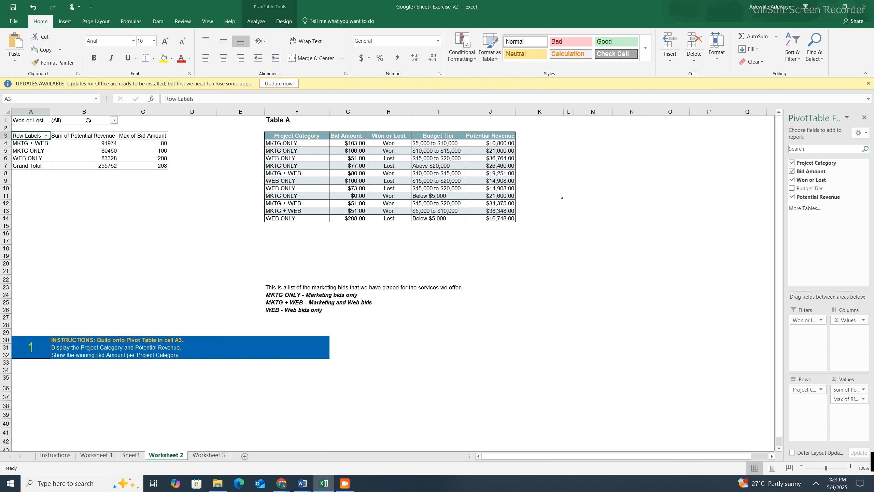
- Filter the PivotTable by Won or Lost to include only Won bids
left_click(114, 121)
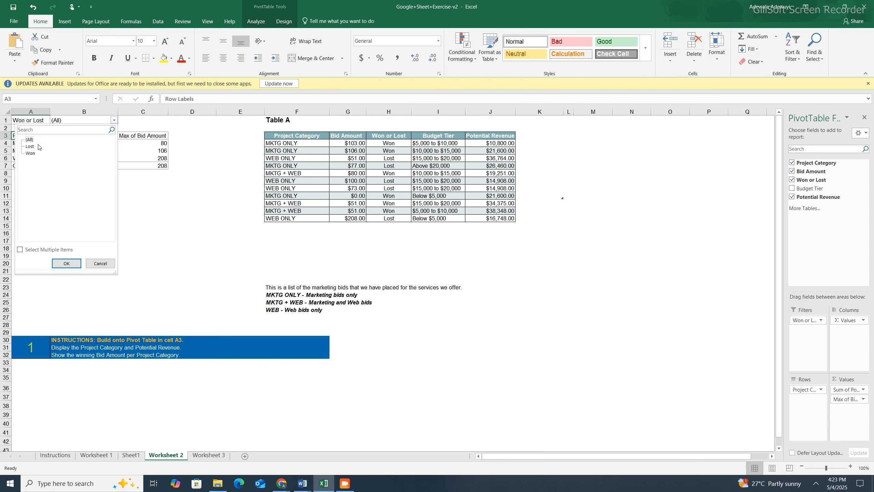
left_click(30, 153)
left_click(67, 264)
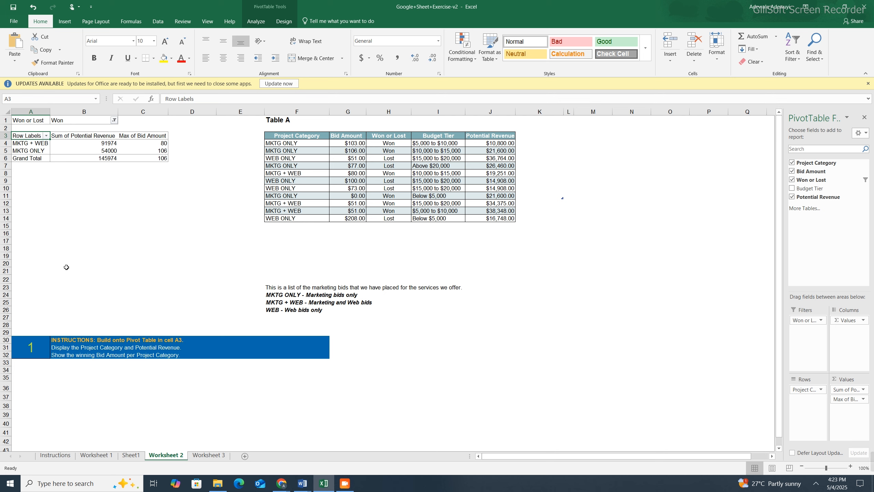
- Open the choices of the PivotTable's Won or Lost report filter
left_click(114, 120)
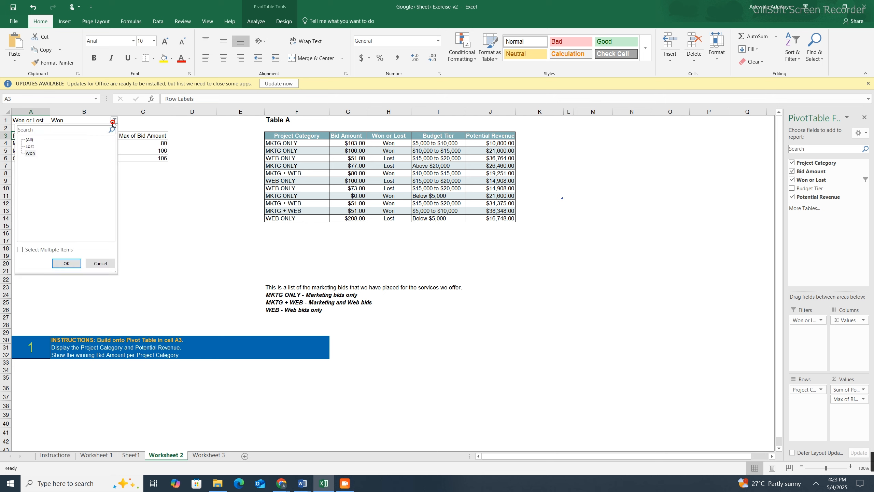